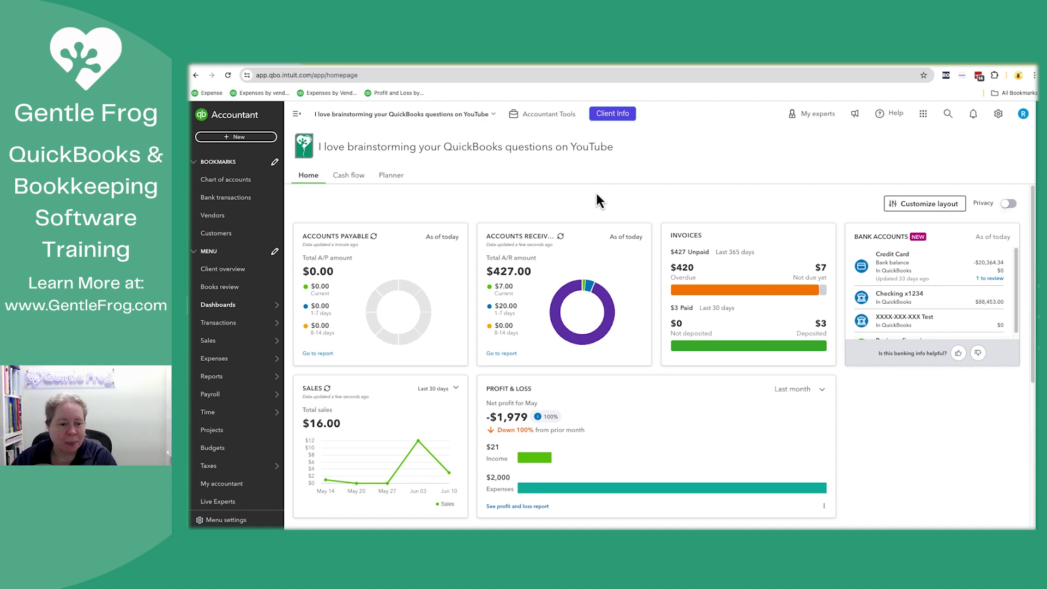
# - Start the free Square app connection from the App transactions connectors under Bank transactions
pyautogui.click(220, 198)
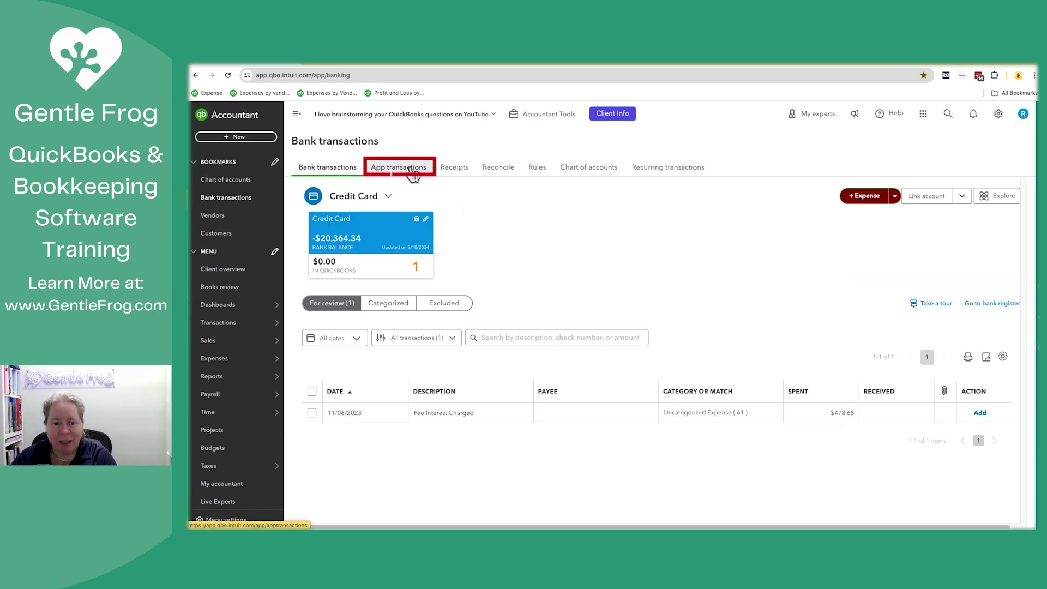
pyautogui.click(393, 173)
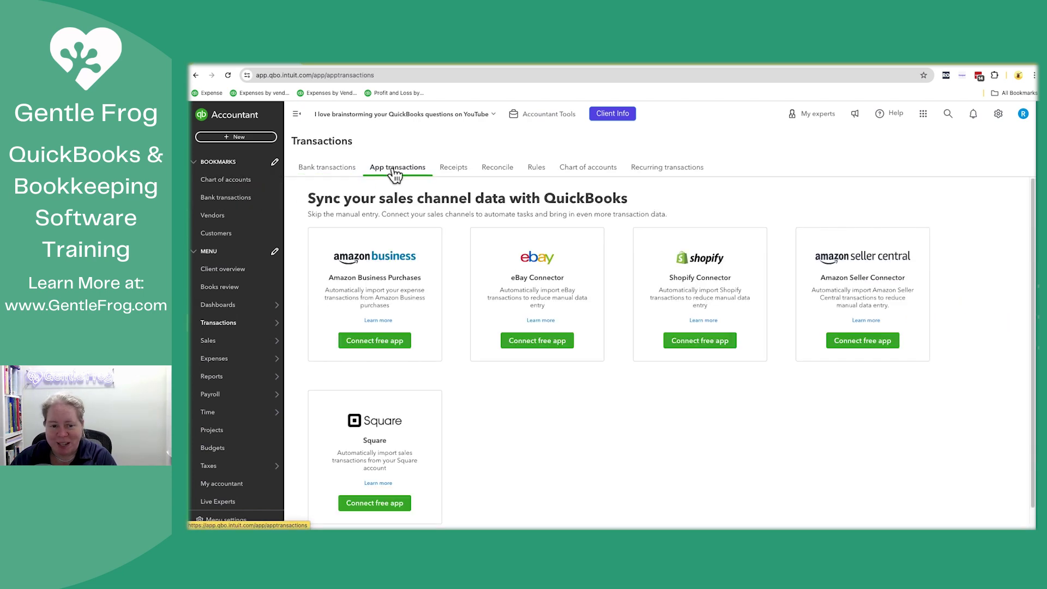
pyautogui.click(385, 506)
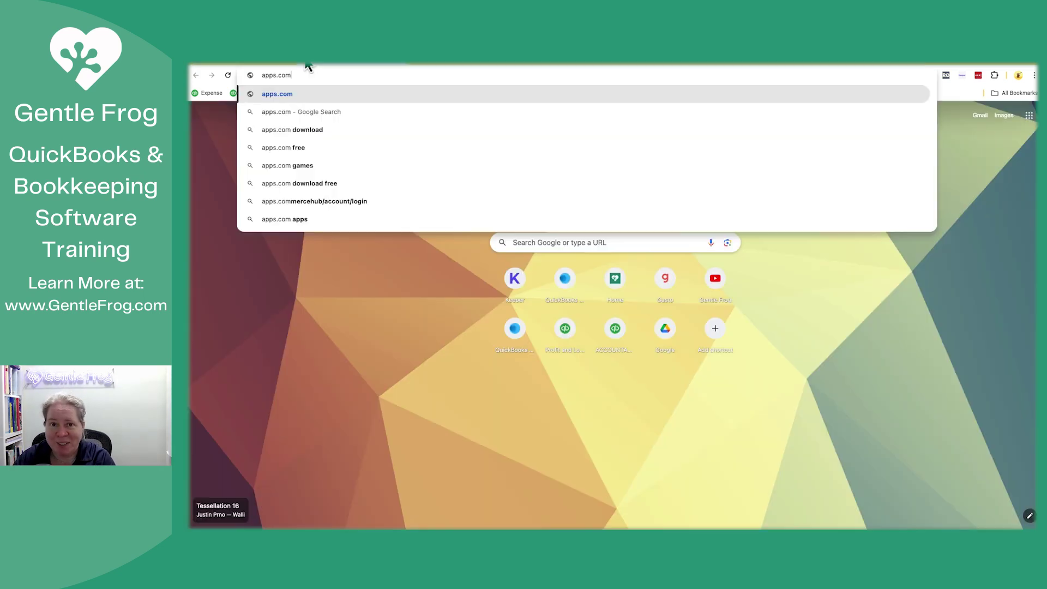
# - Search the QuickBooks App Store at apps.com for 'square'
pyautogui.press('Return')
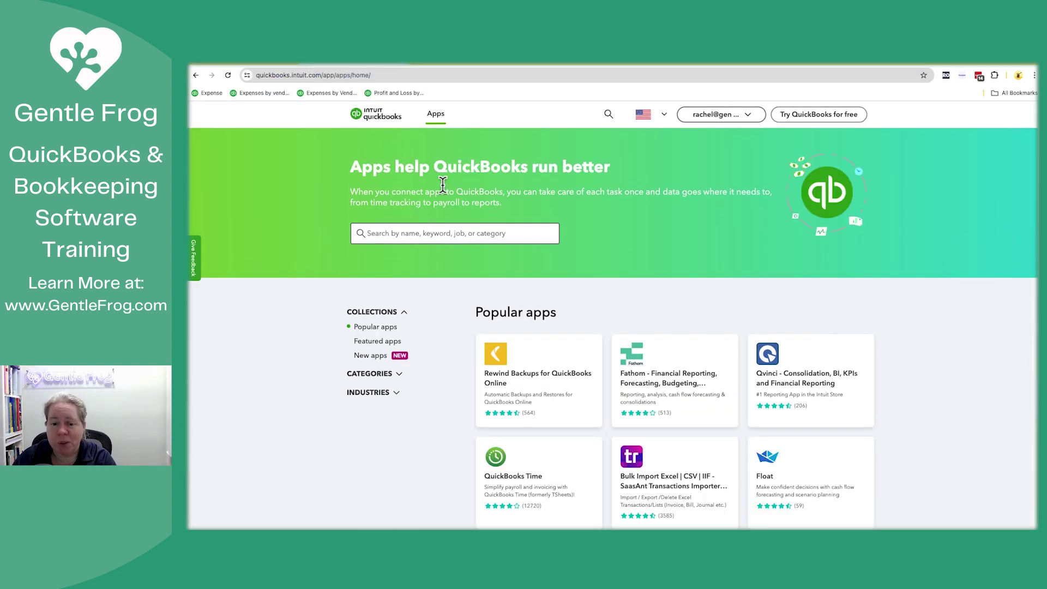
pyautogui.click(499, 240)
pyautogui.write('aqu')
pyautogui.press('BackSpace')
pyautogui.press('BackSpace')
pyautogui.press('BackSpace')
pyautogui.write('square')
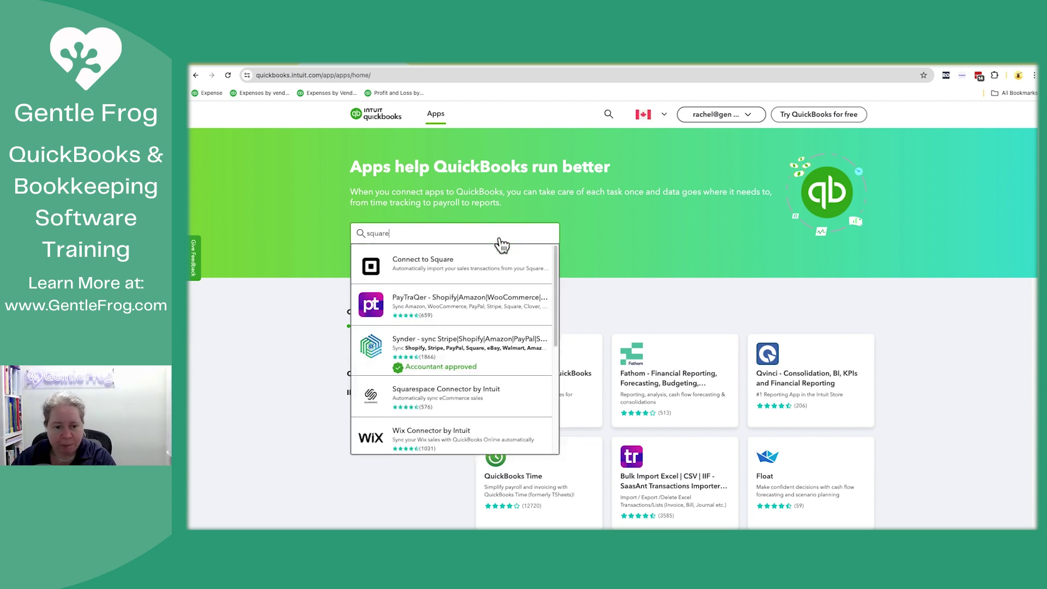
pyautogui.press('Return')
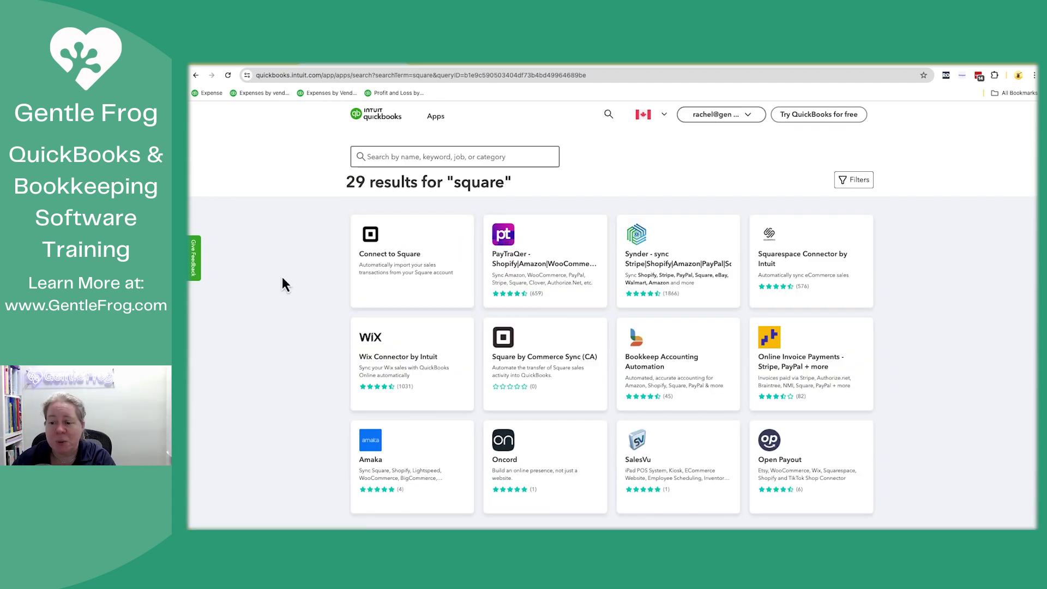
# - Load more results and browse all 29 matching apps, including Connect to Square
pyautogui.scroll(-2, 294, 284)
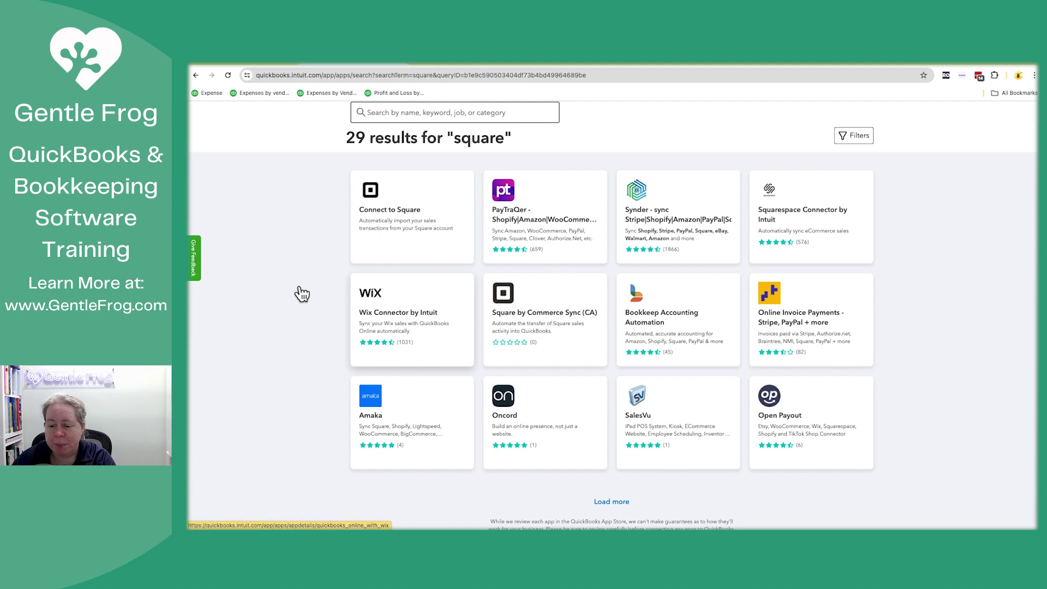
pyautogui.click(612, 487)
pyautogui.scroll(-5, 330, 383)
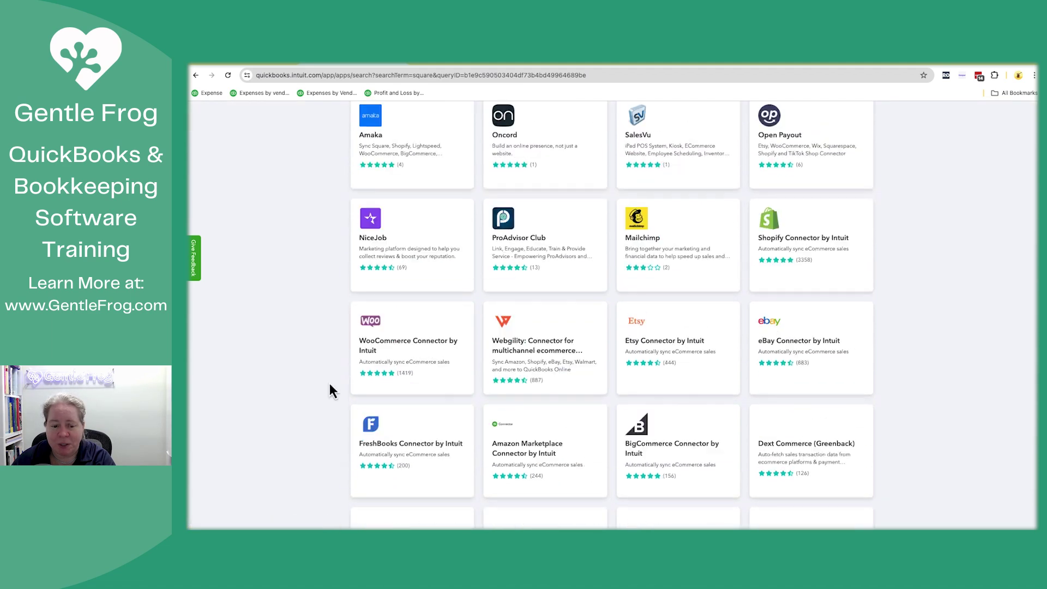
pyautogui.scroll(-2, 329, 383)
pyautogui.scroll(-5, 329, 384)
pyautogui.scroll(15, 329, 383)
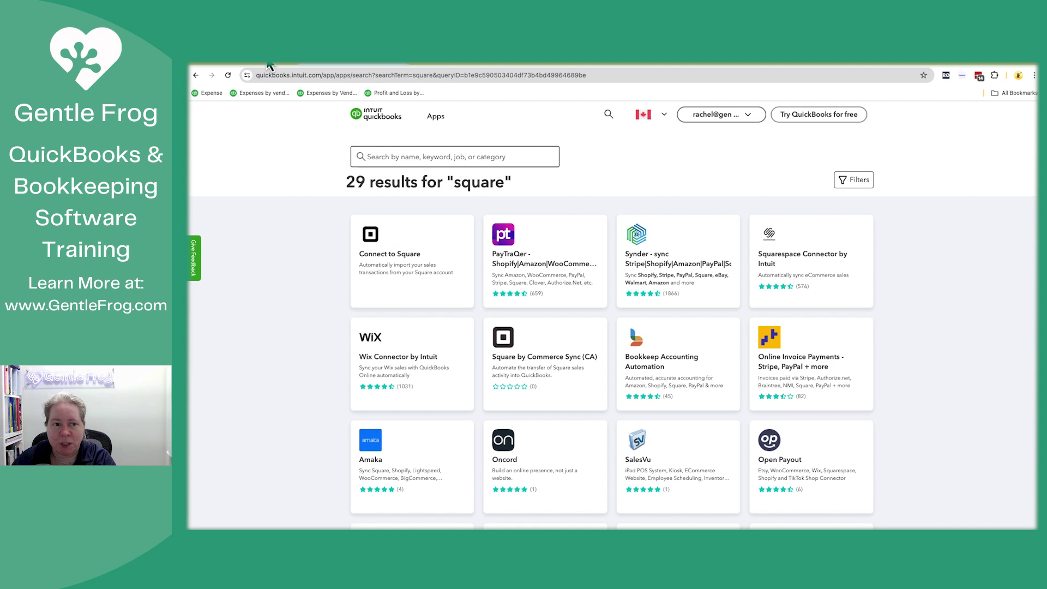
# - Back in Connect to Square, get started and give permission, reaching step 2 of 7
pyautogui.click(268, 63)
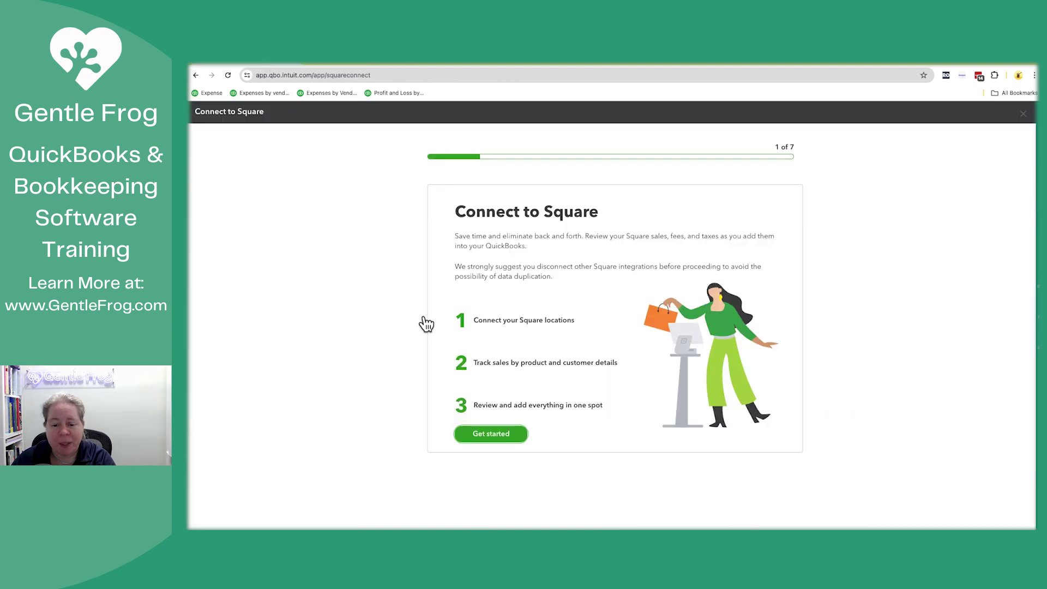
pyautogui.click(490, 434)
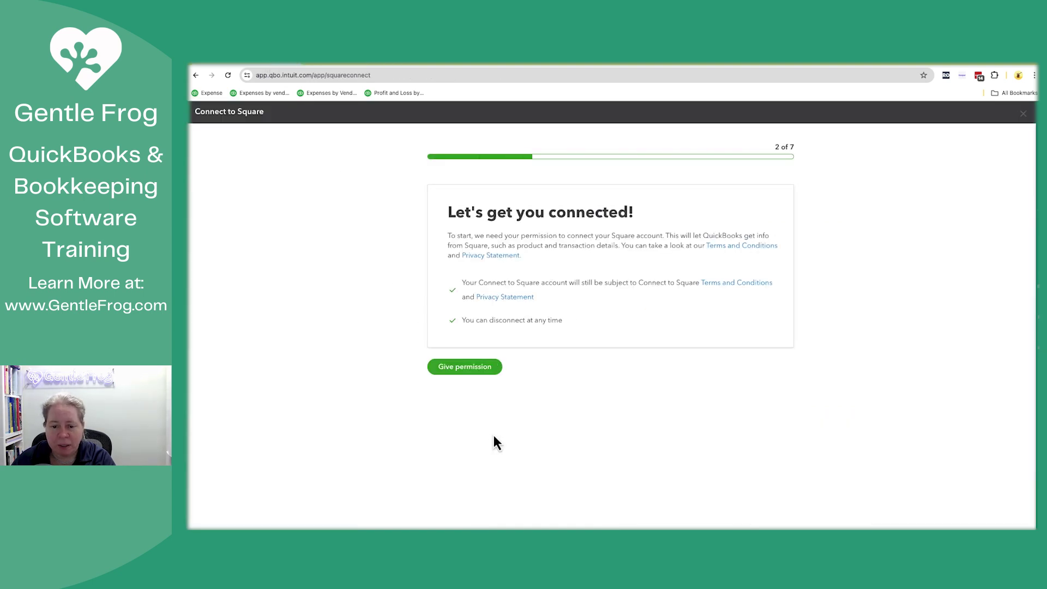
pyautogui.click(467, 370)
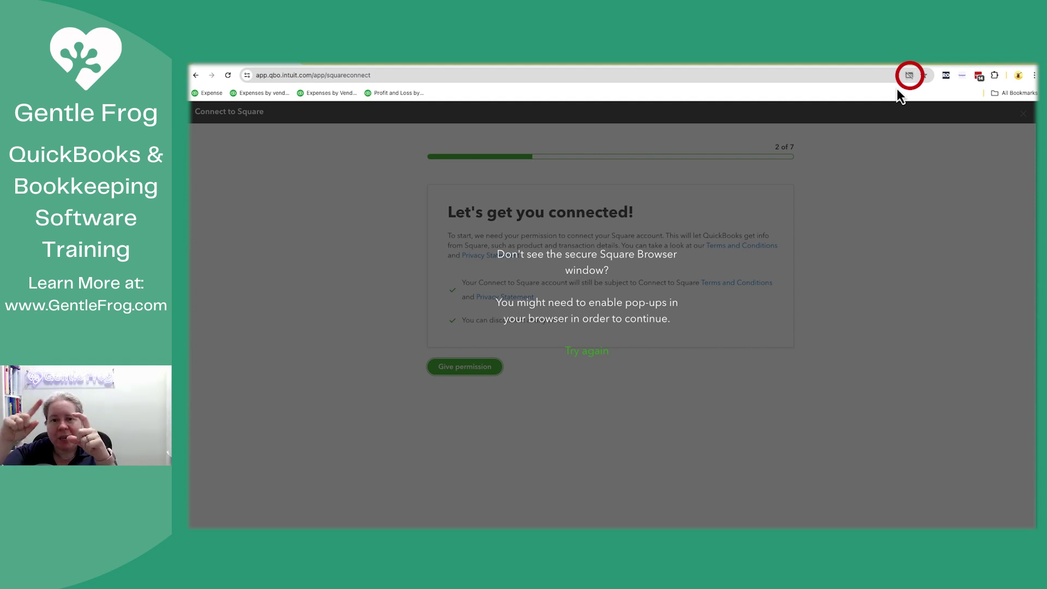
# - Open the Square sign-in window that Chrome blocked as a pop-up
pyautogui.click(909, 77)
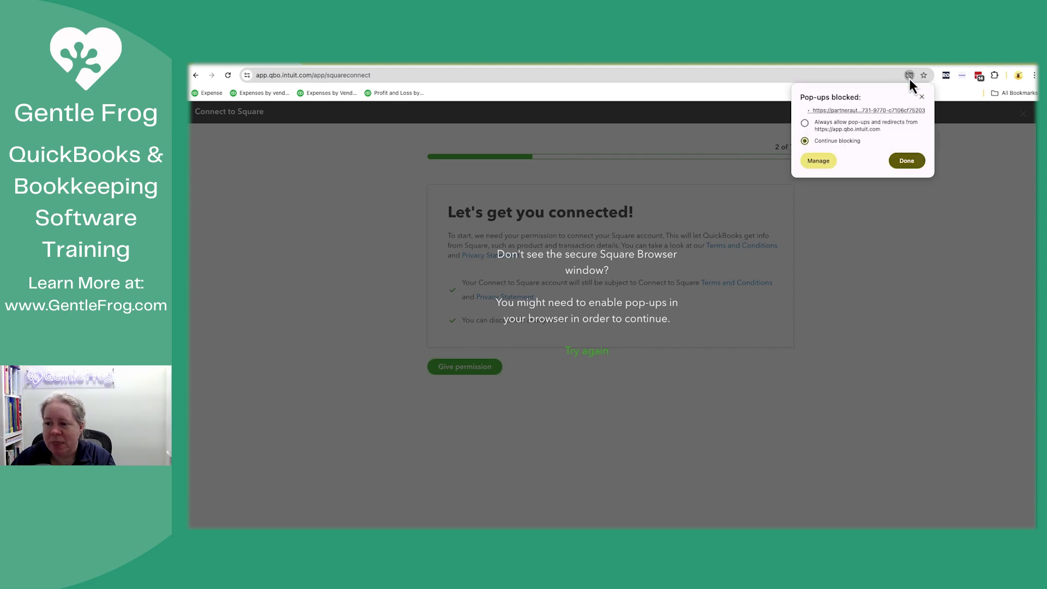
pyautogui.click(830, 111)
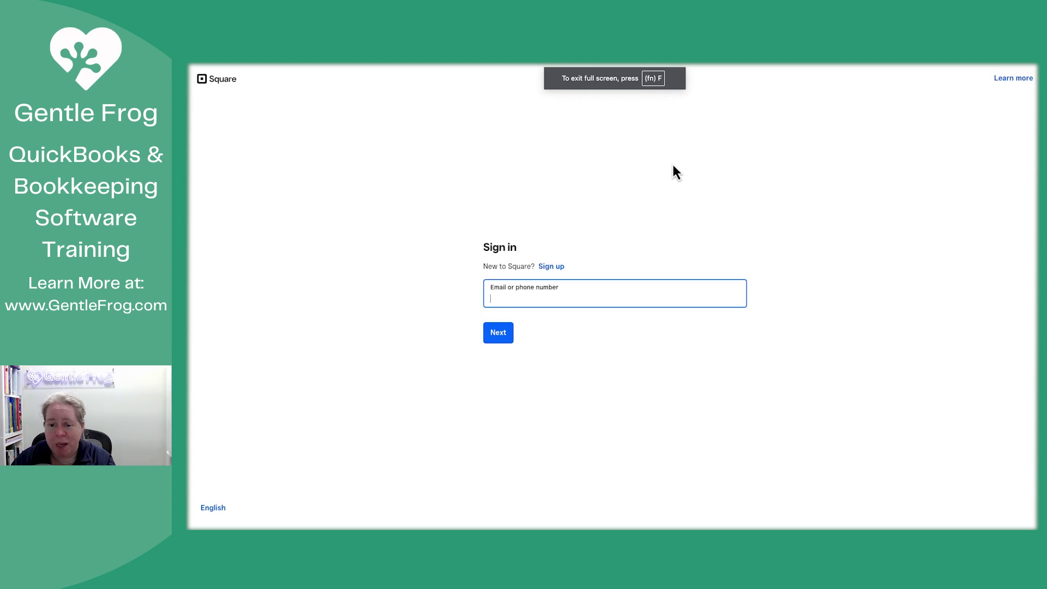
# - Sign in to Square with the saved e-mail and password, texting a code to the first phone number
pyautogui.click(504, 341)
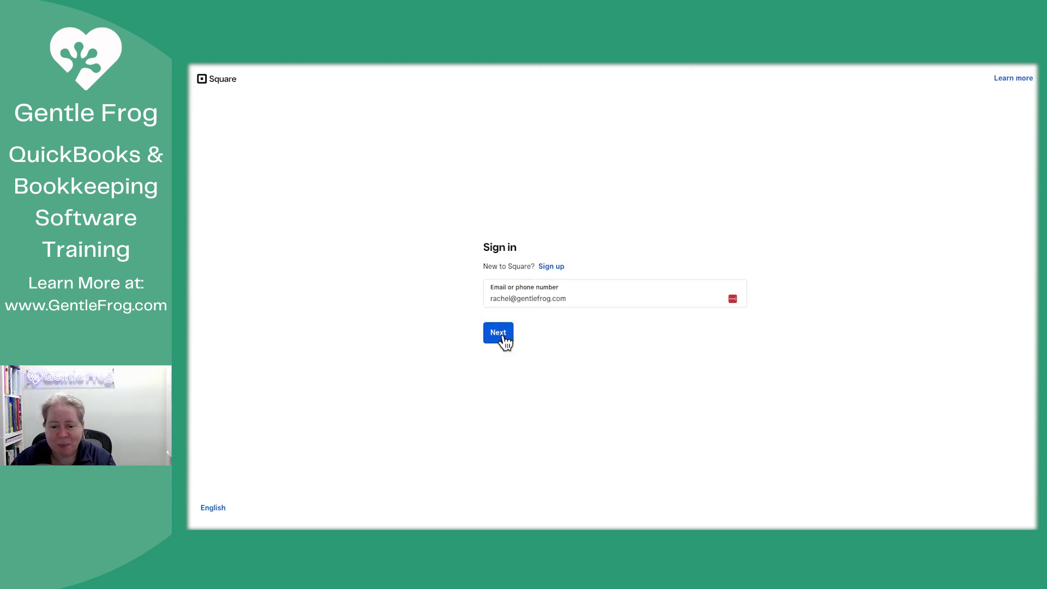
pyautogui.click(505, 341)
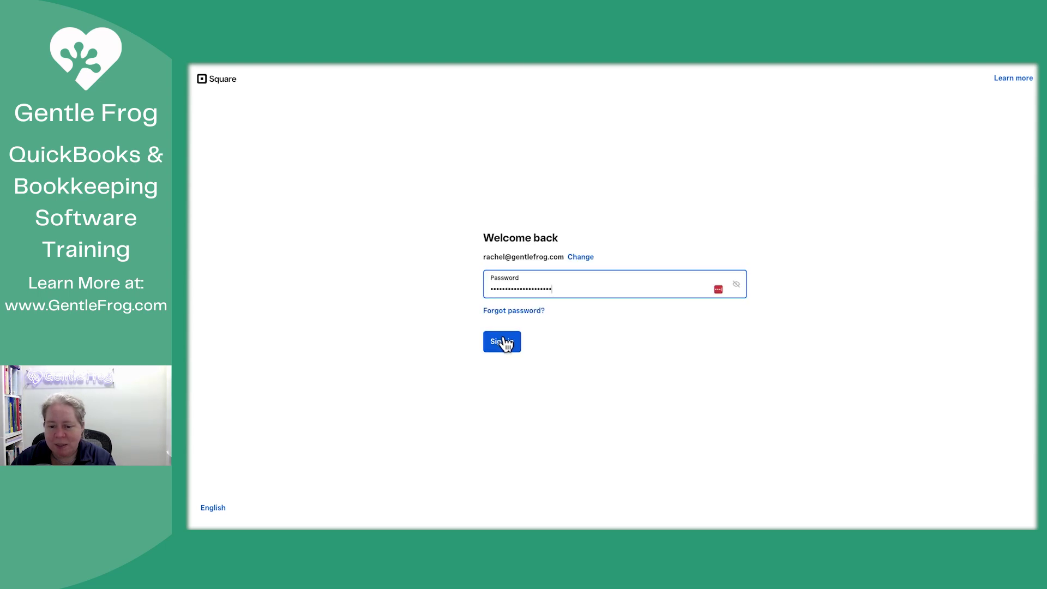
pyautogui.click(505, 342)
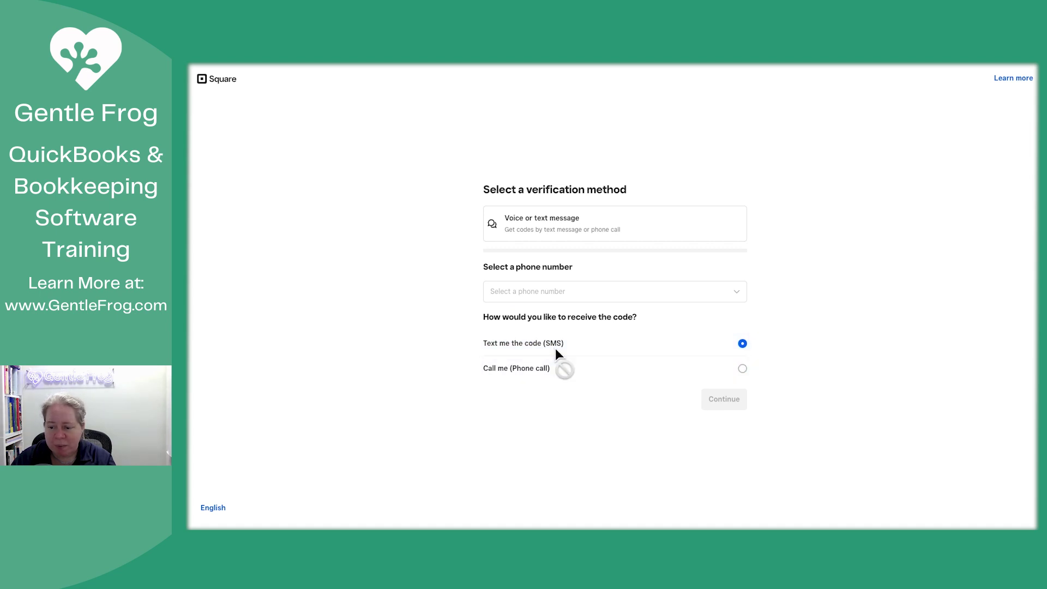
pyautogui.click(568, 300)
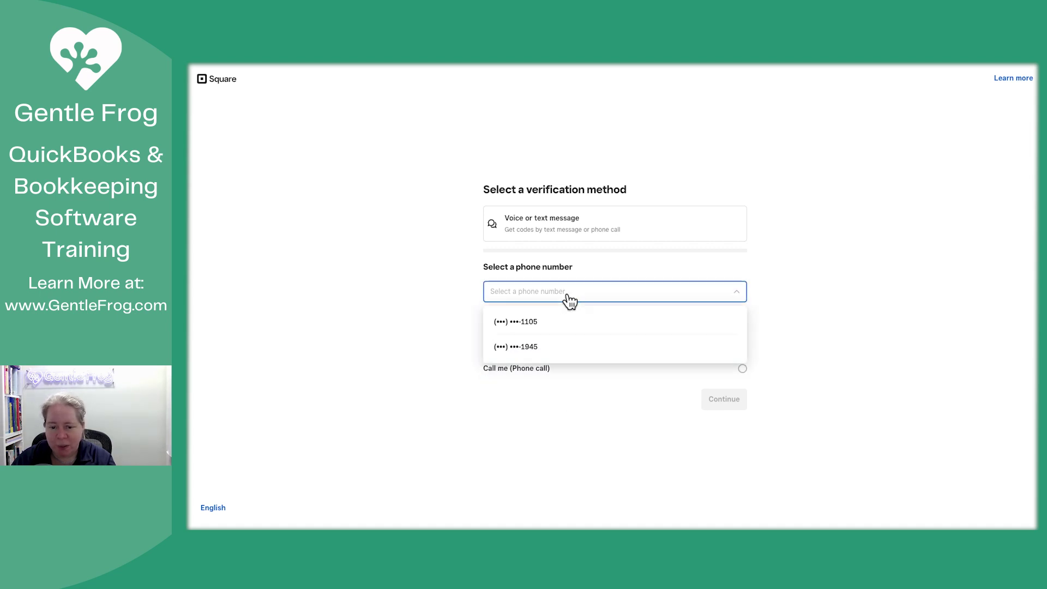
pyautogui.click(540, 326)
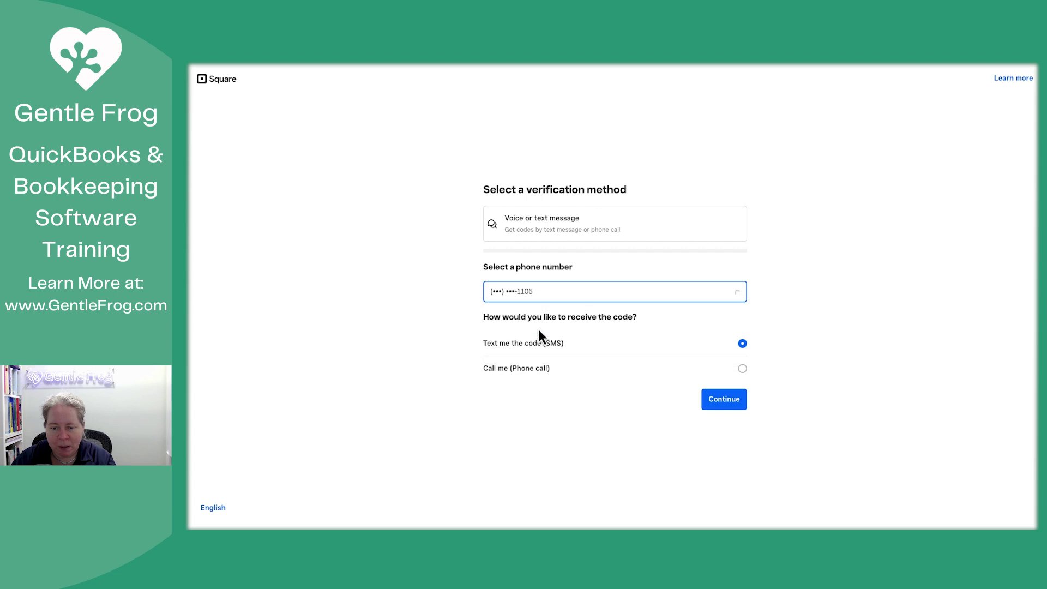
pyautogui.click(715, 401)
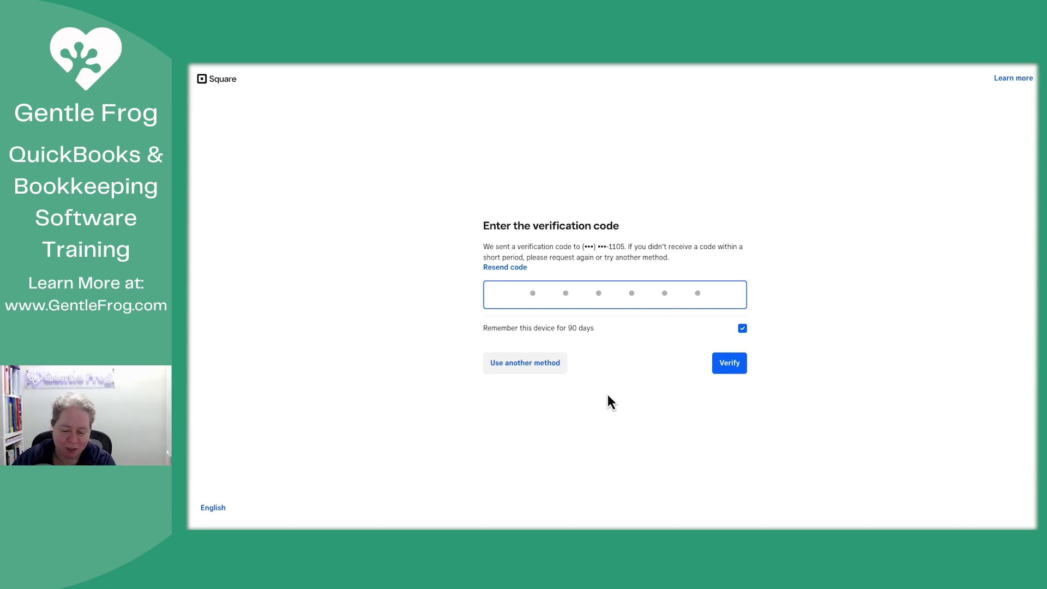
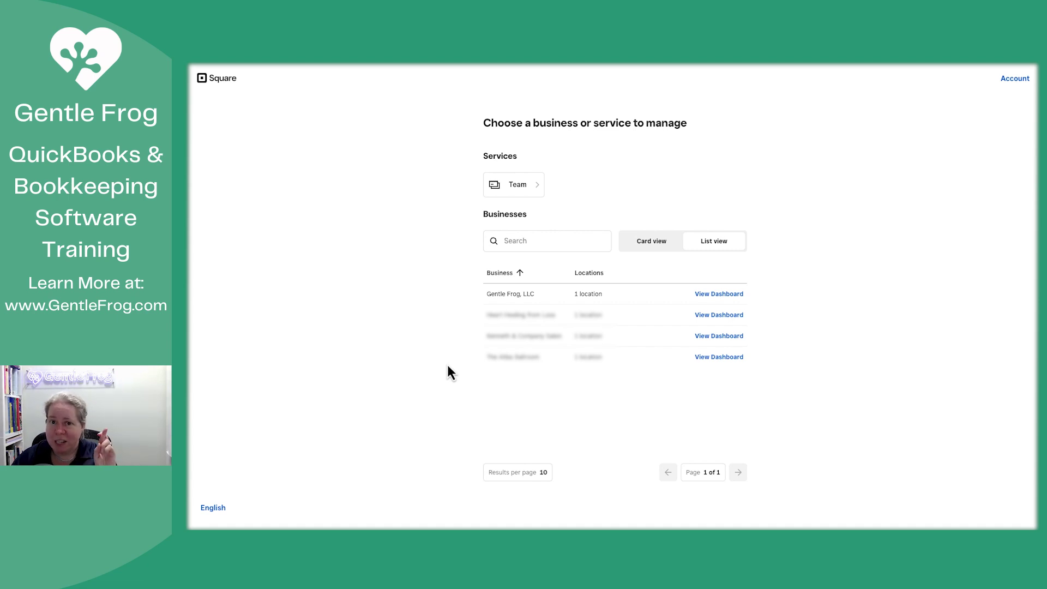
# - Enter the verification code, choose Gentle Frog, LLC, and allow Intuit access
pyautogui.click(724, 298)
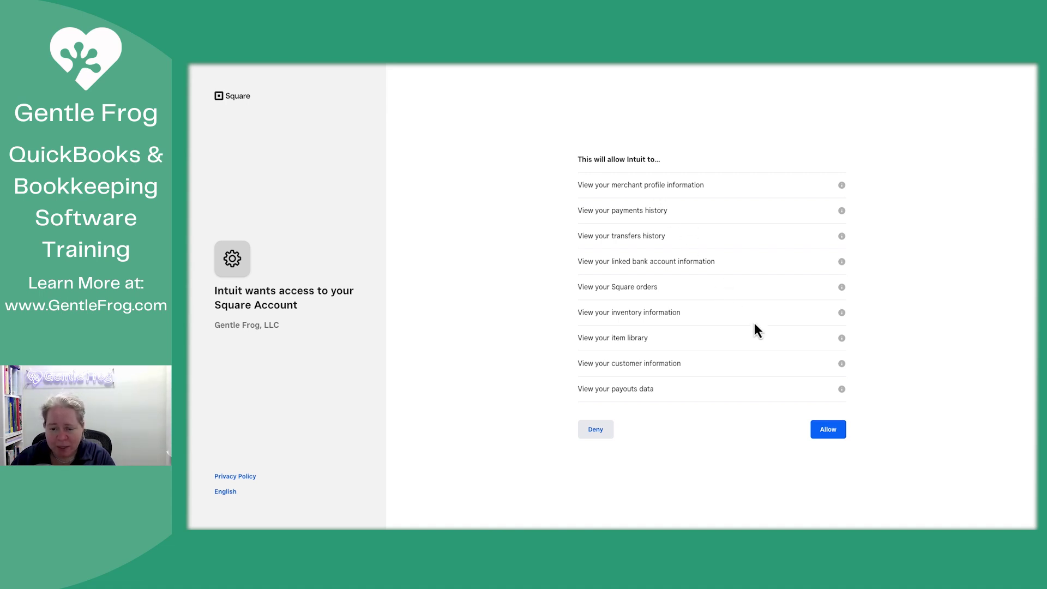
pyautogui.click(835, 433)
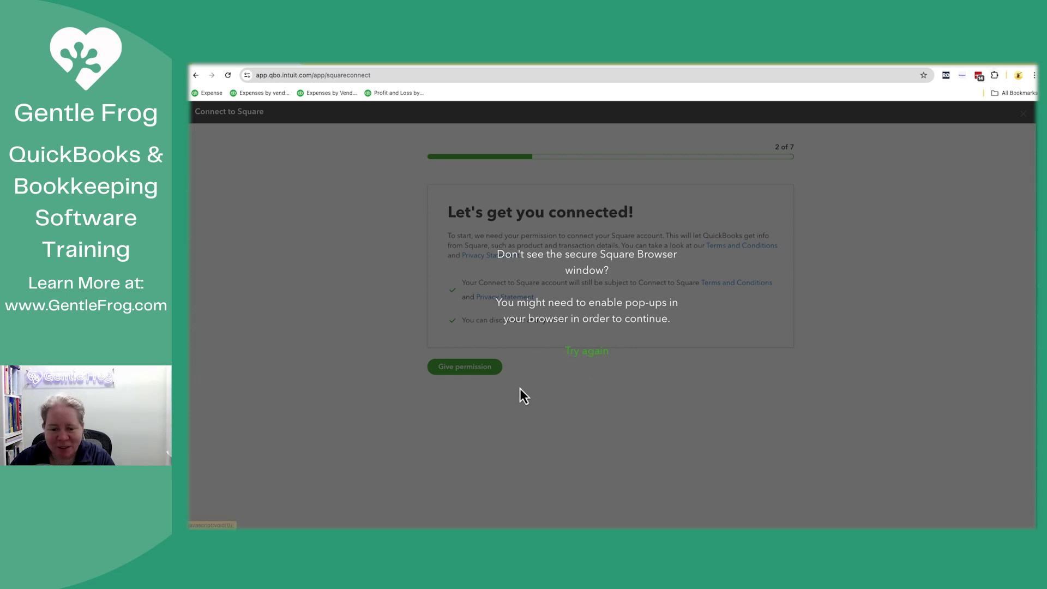
# - Reload the Connect to Square setup and give QuickBooks permission to access Square
pyautogui.click(584, 353)
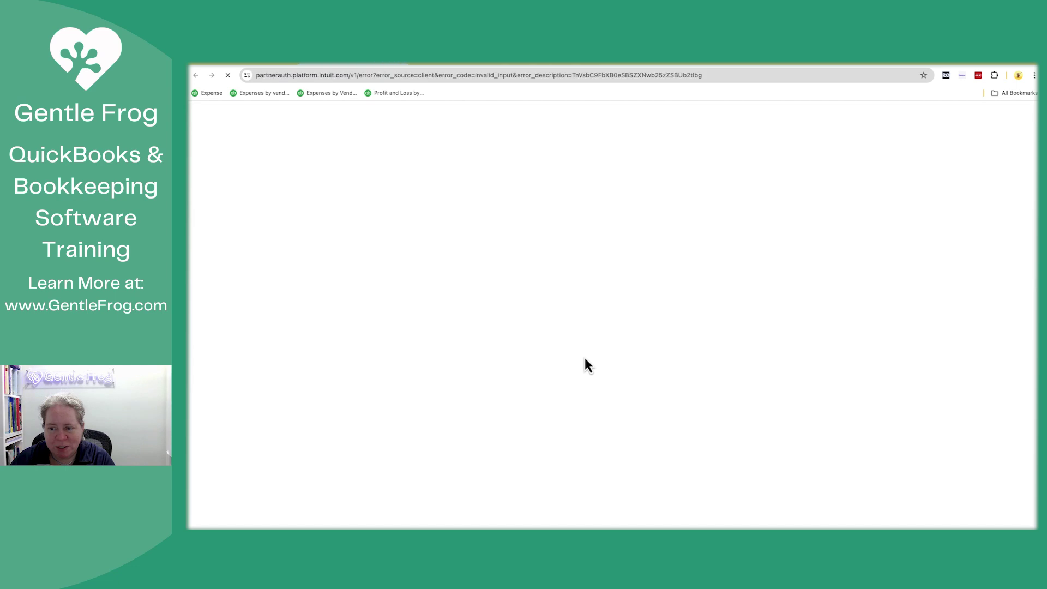
pyautogui.press('super+w')
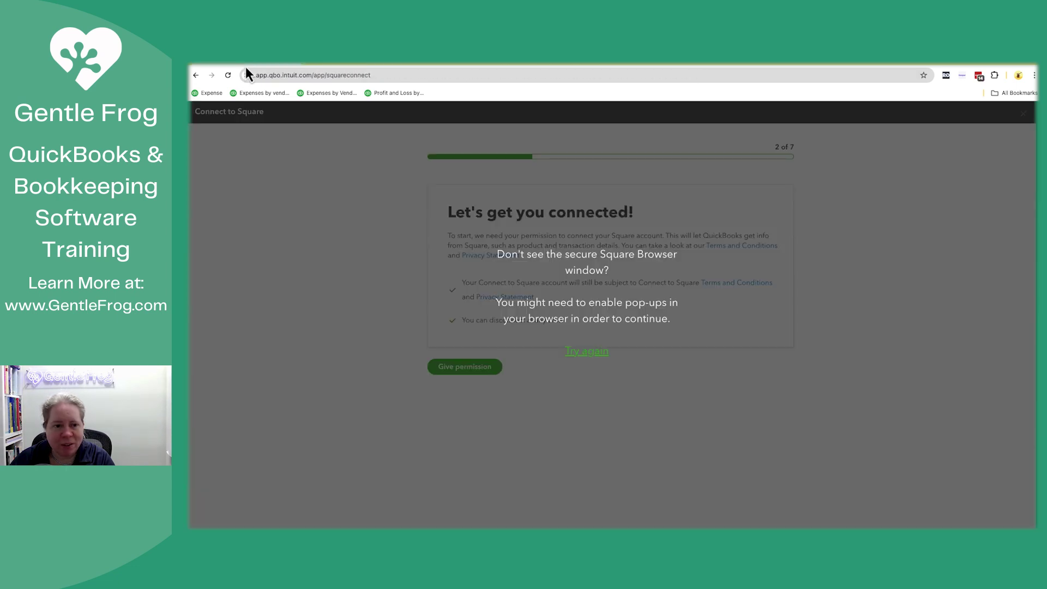
pyautogui.click(230, 79)
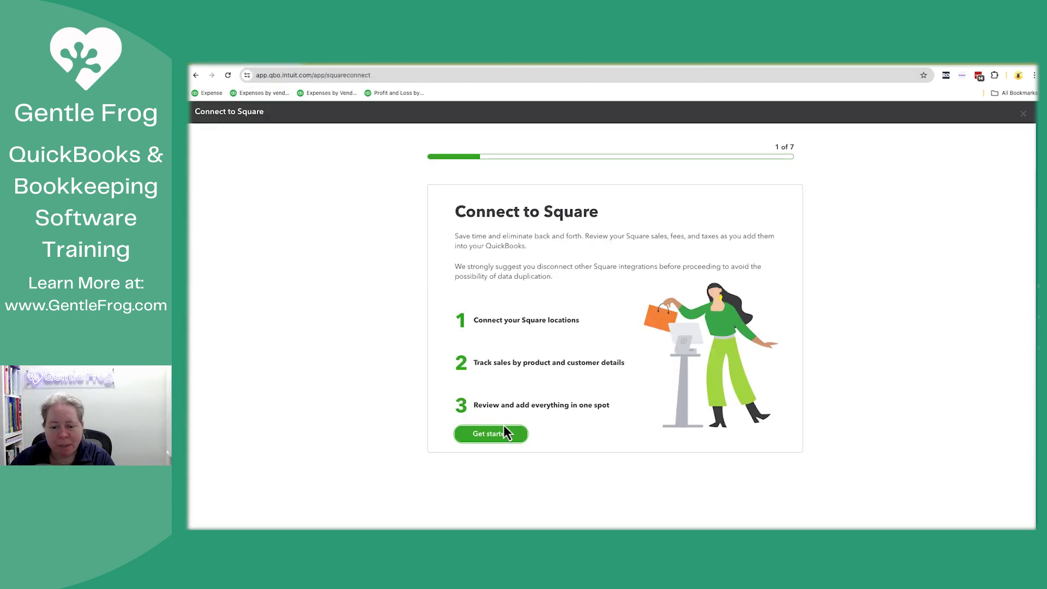
pyautogui.click(507, 433)
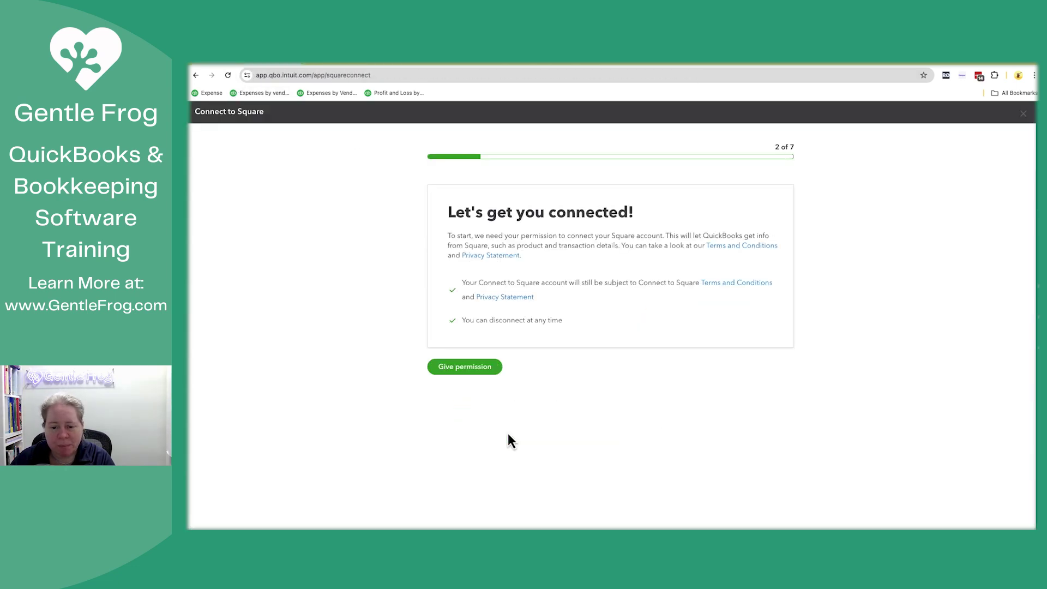
pyautogui.click(485, 369)
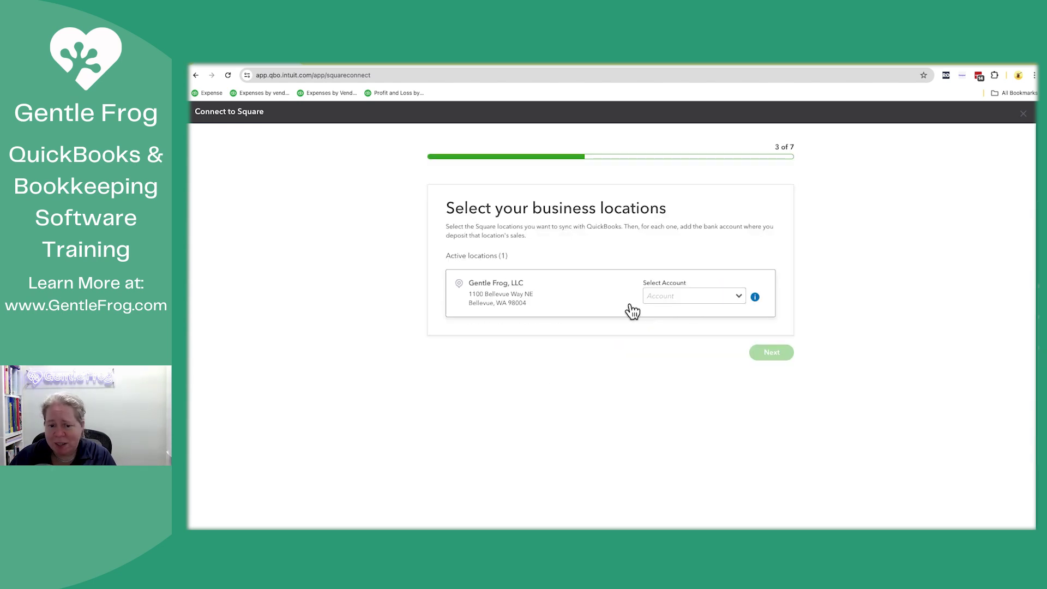
# - Set Checking x1234 as the Gentle Frog location's deposit account and continue
pyautogui.click(738, 298)
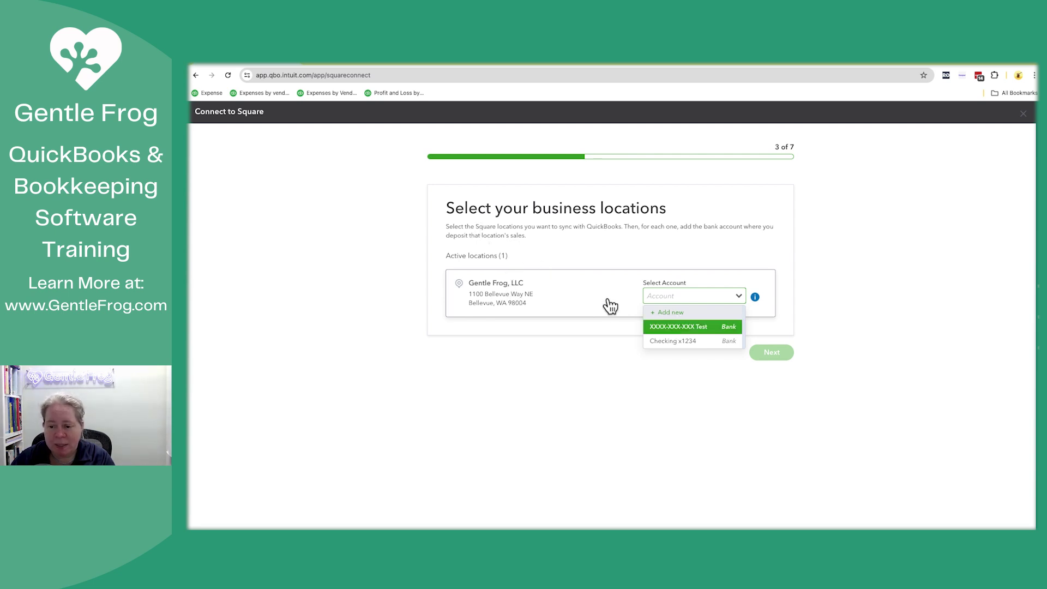
pyautogui.click(684, 342)
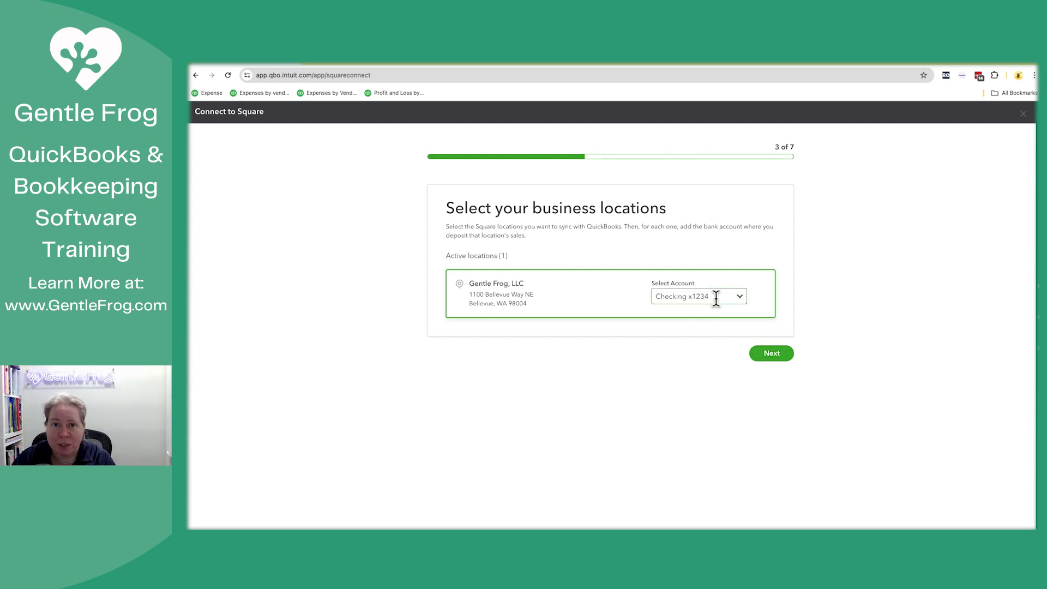
pyautogui.click(772, 354)
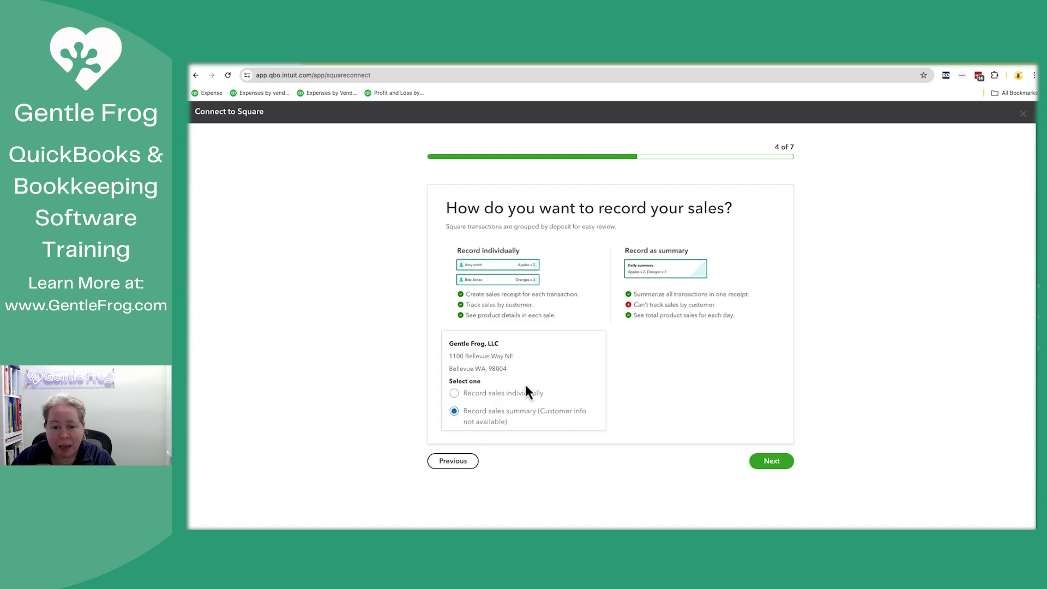
# - Record Square sales individually, keep the This Year (1/1/2024) start date, and finish connecting
pyautogui.click(498, 394)
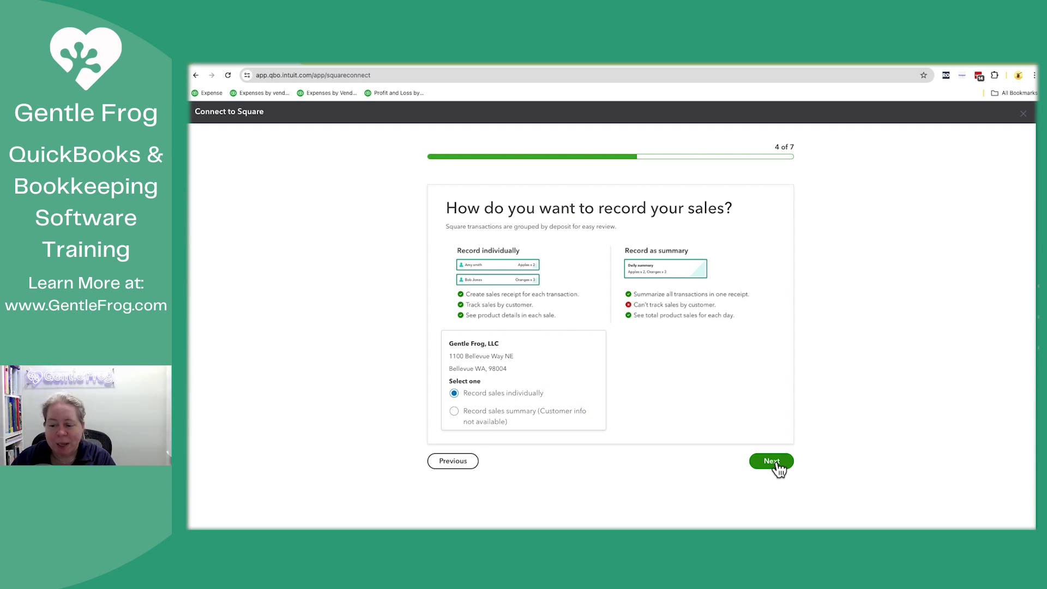
pyautogui.click(777, 464)
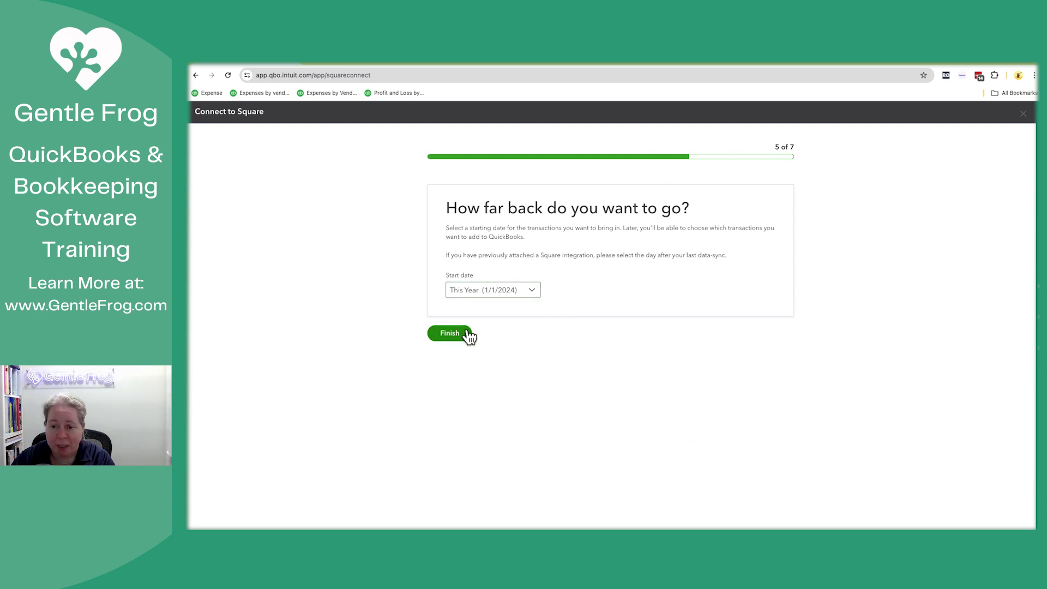
pyautogui.click(529, 299)
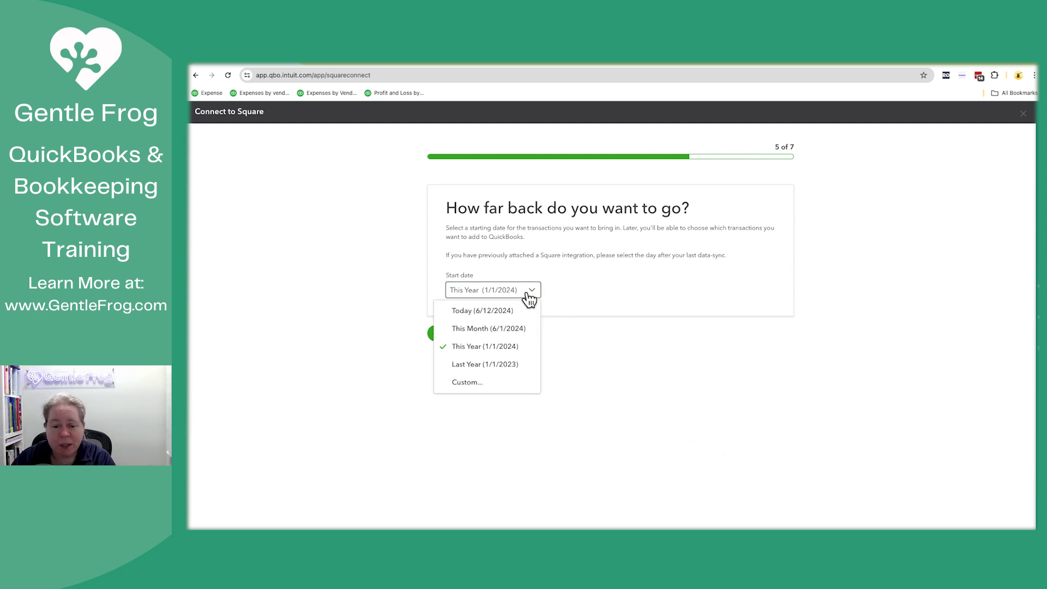
pyautogui.click(582, 389)
pyautogui.click(463, 336)
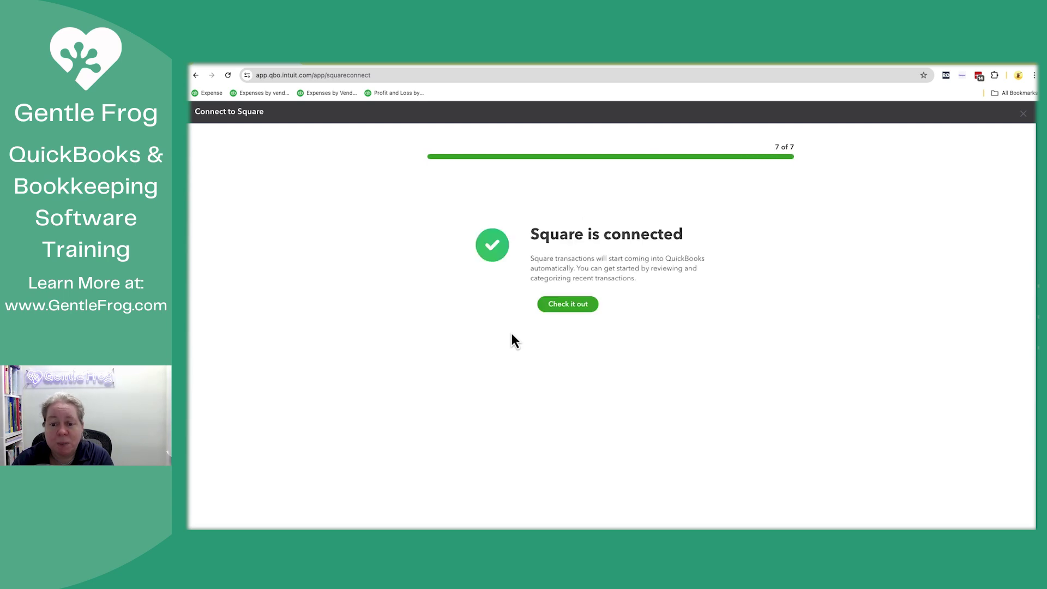
# - Check the incoming Square app transactions, then open the Square connection's gear settings
pyautogui.click(574, 309)
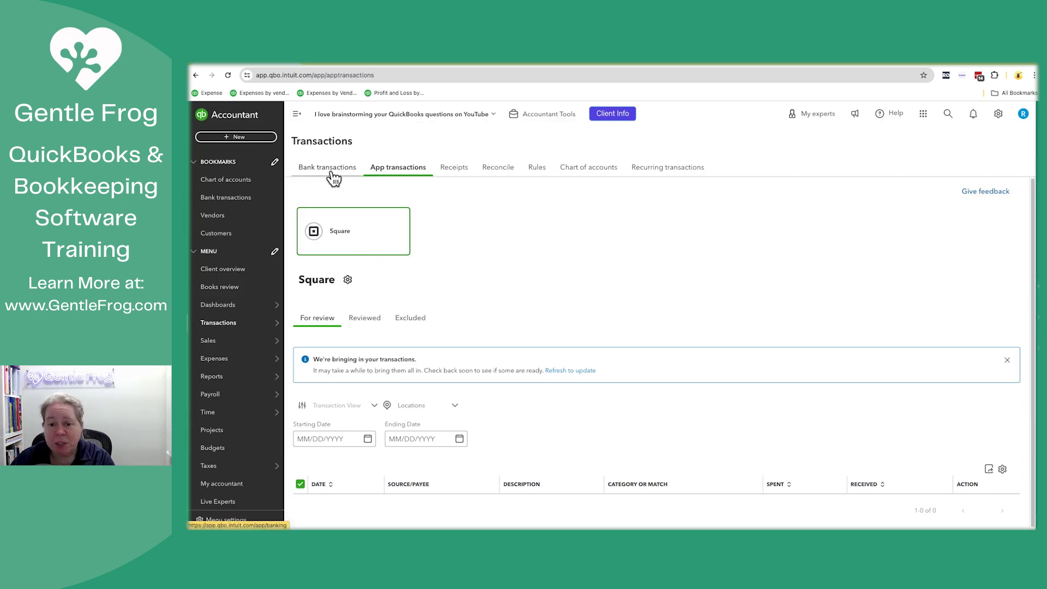
pyautogui.click(329, 167)
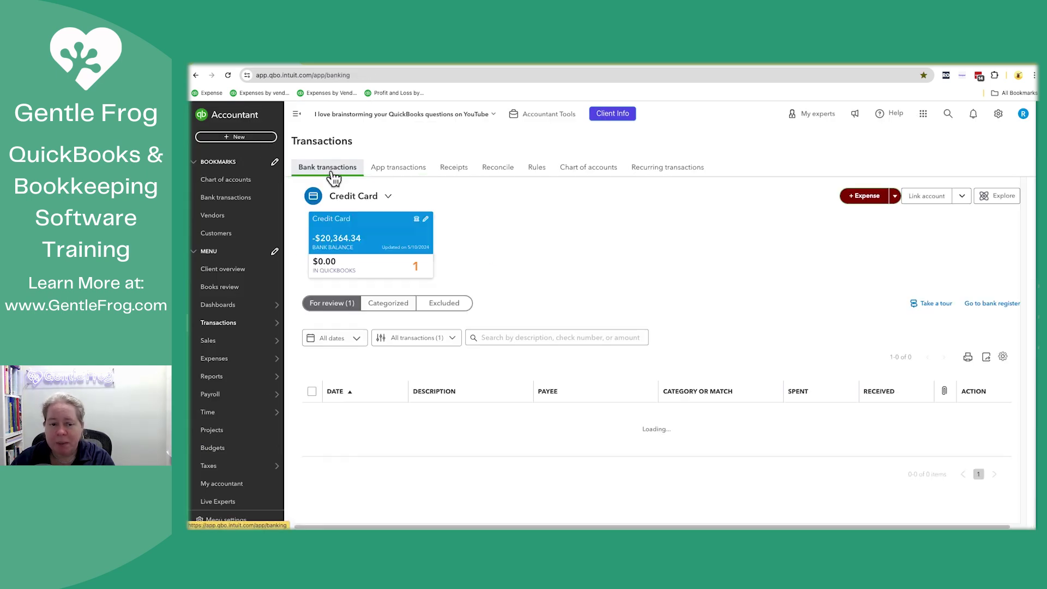
pyautogui.click(422, 173)
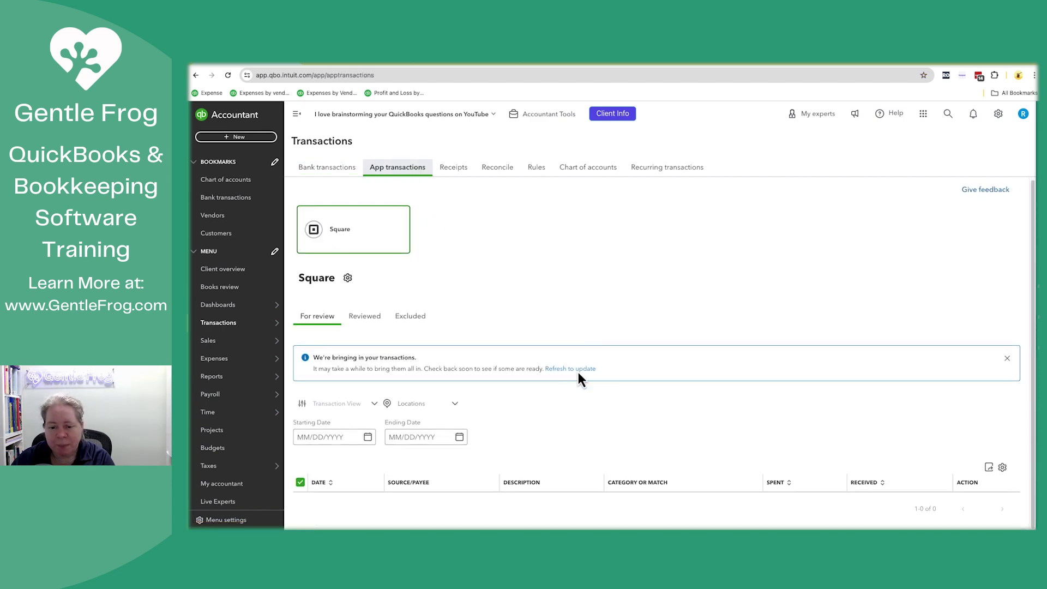
pyautogui.moveTo(327, 369); pyautogui.dragTo(479, 368)
pyautogui.click(512, 381)
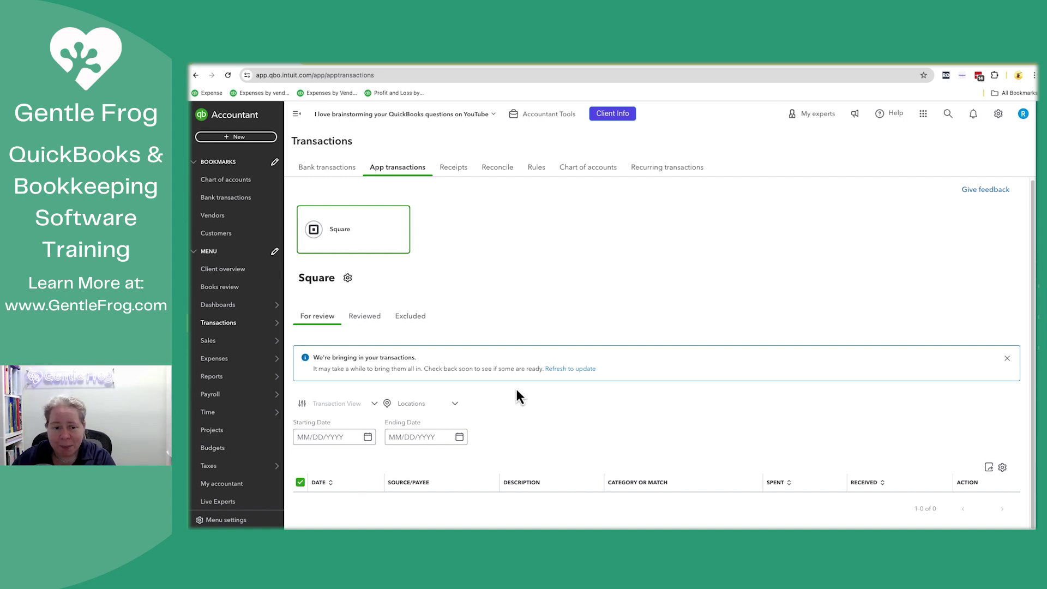
pyautogui.click(347, 279)
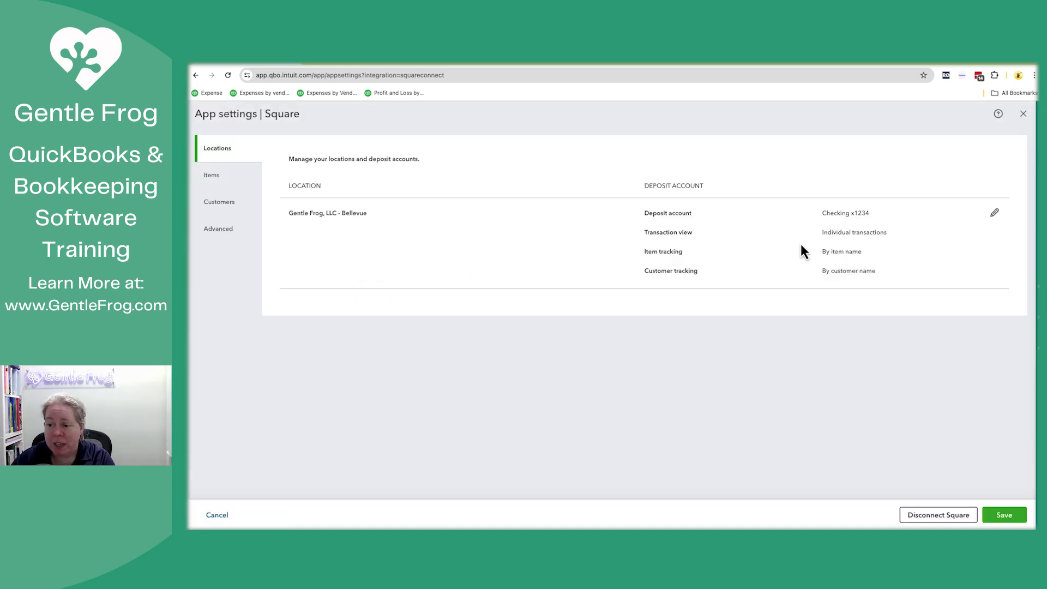
# - Review the Bellevue location details, then the Items, Customers and Advanced settings pages
pyautogui.moveTo(884, 233); pyautogui.dragTo(826, 214)
pyautogui.click(994, 213)
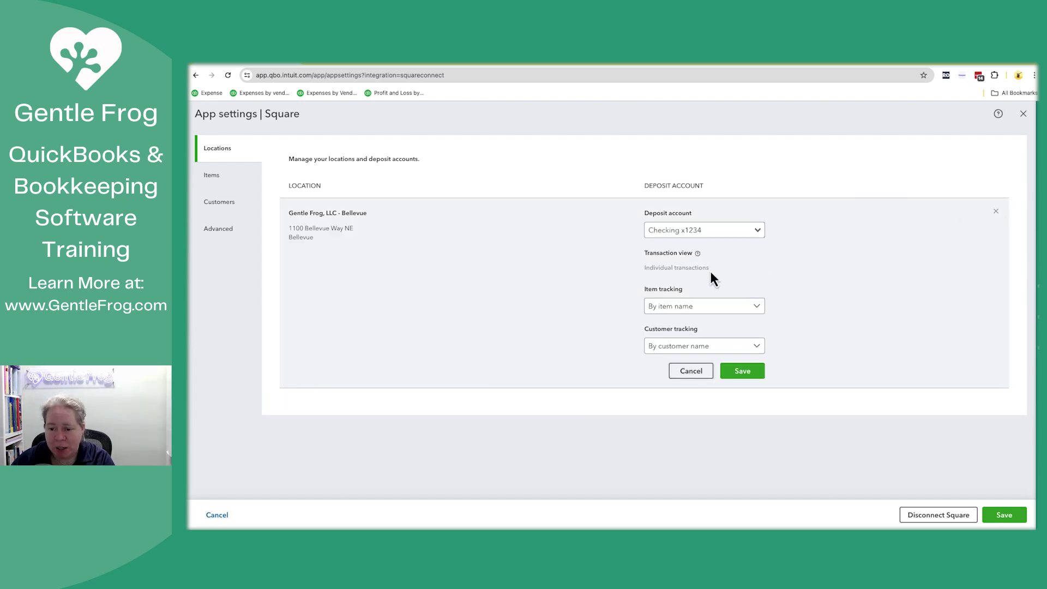
pyautogui.moveTo(711, 273); pyautogui.dragTo(643, 275)
pyautogui.click(688, 265)
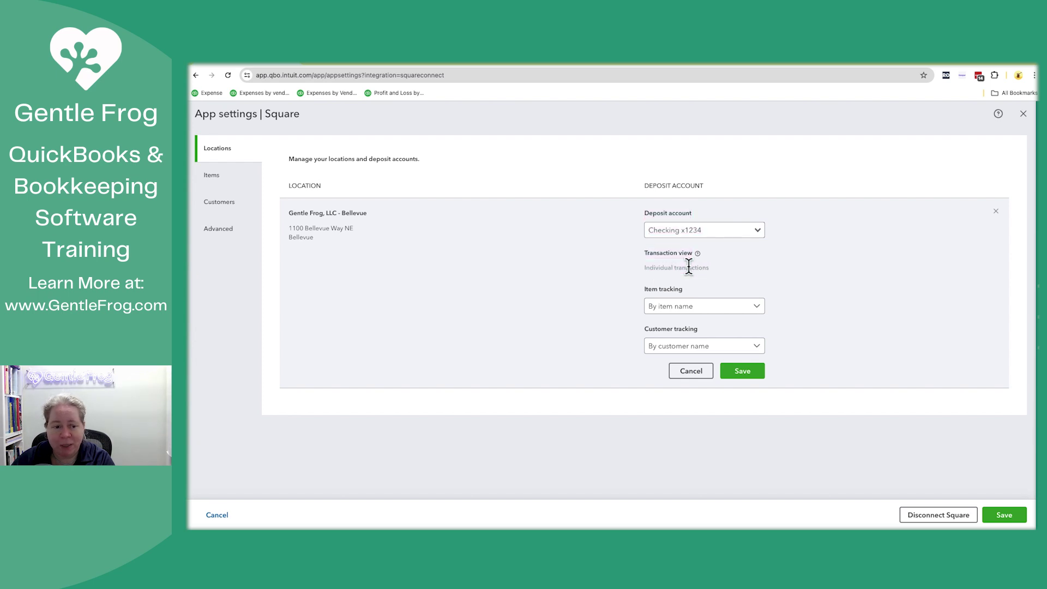
pyautogui.click(222, 187)
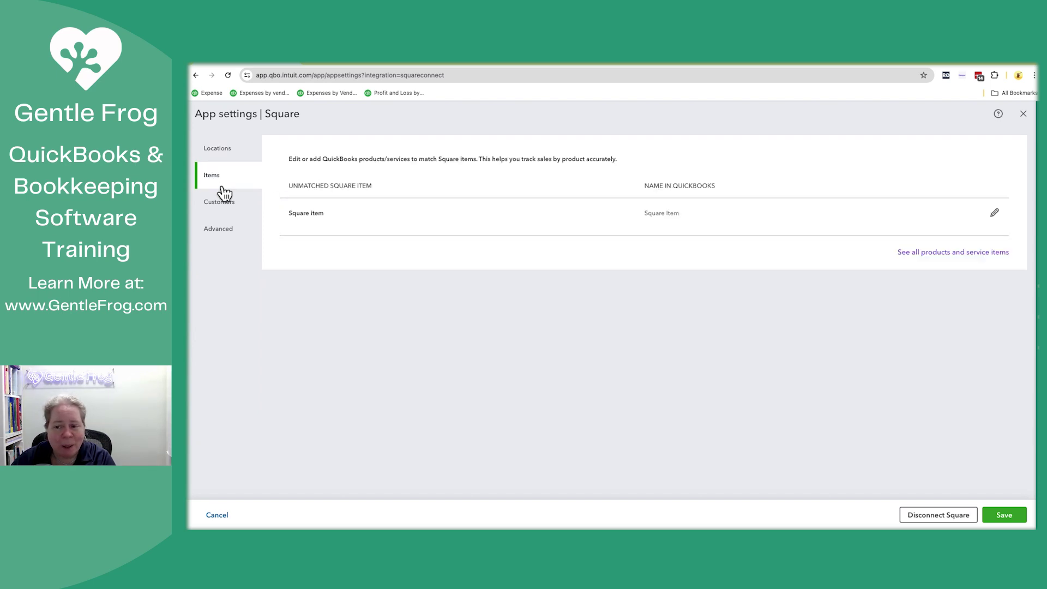
pyautogui.click(220, 206)
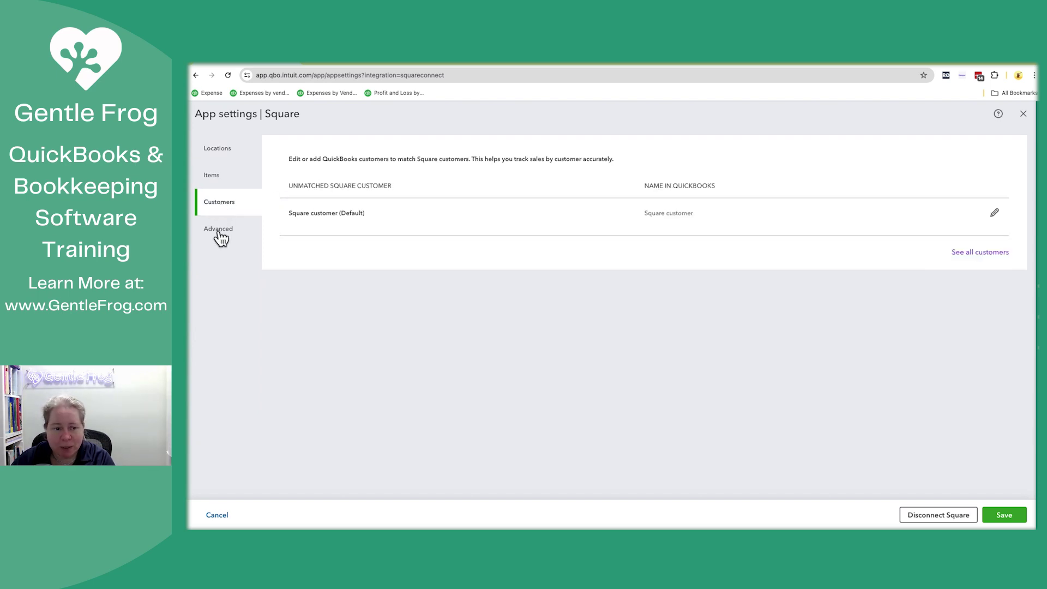
pyautogui.click(221, 235)
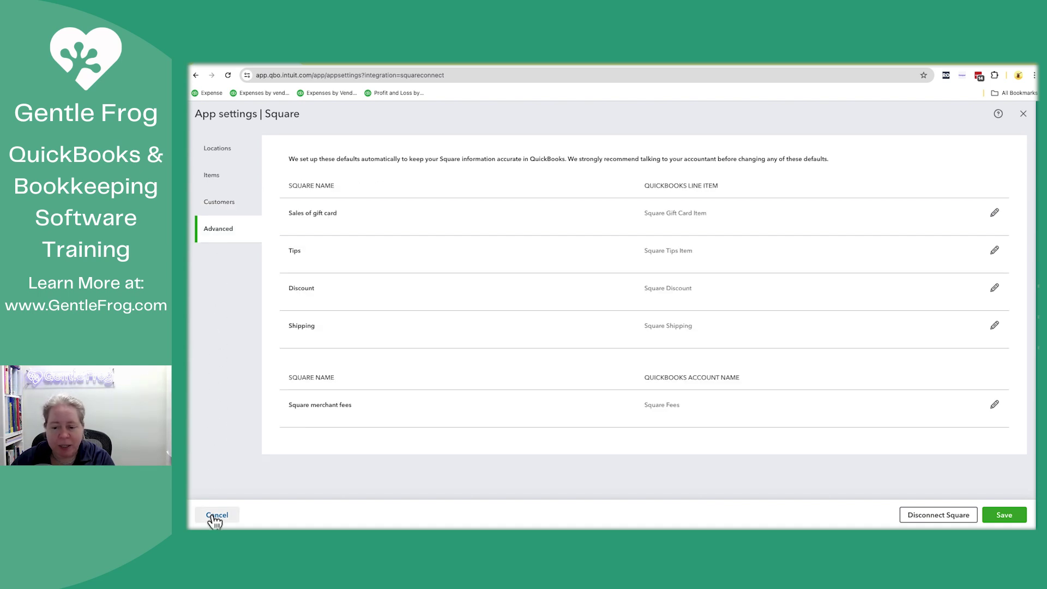
# - Cancel out of the Square app settings without saving any changes
pyautogui.click(215, 515)
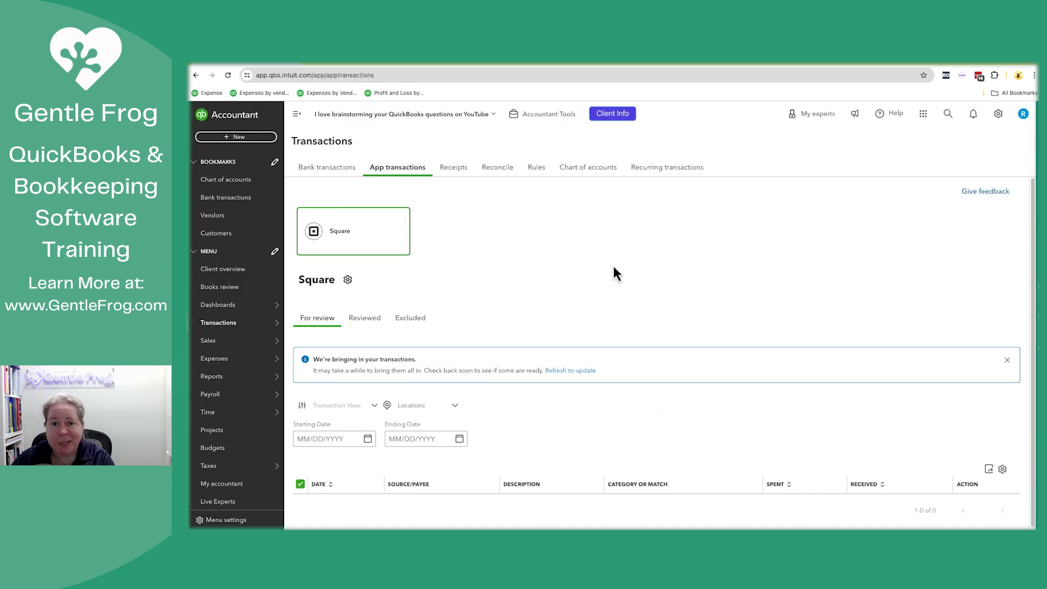